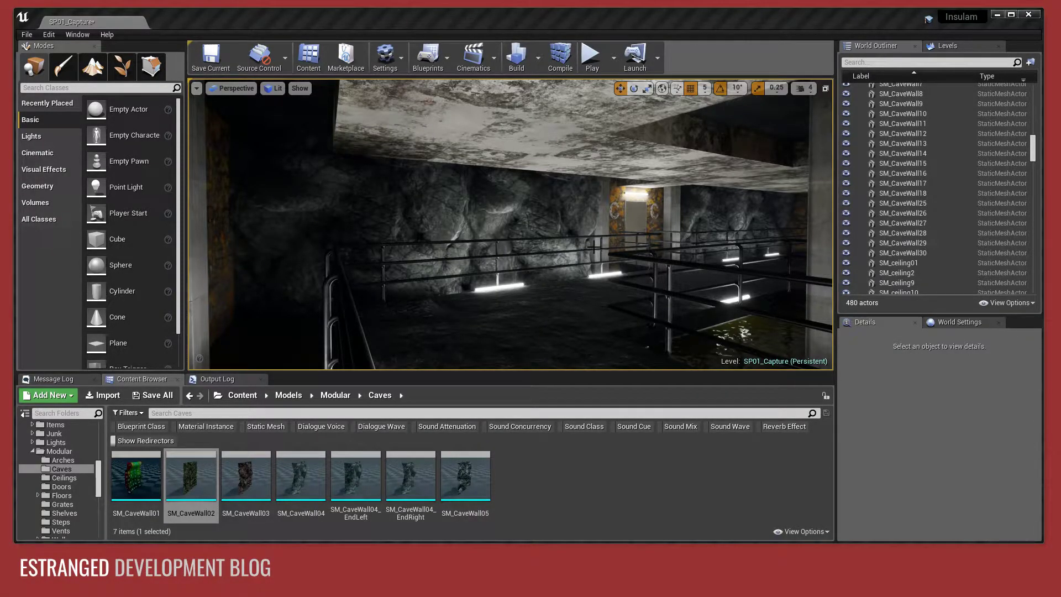
Step: Examine the rock walls placed along the railed walkway in the cave level
{"action": "key", "text": "w"}
{"action": "right_click_drag", "start_coordinate": [471, 184], "coordinate": [429, 184]}
{"action": "left_click", "coordinate": [471, 184]}
{"action": "left_click", "coordinate": [586, 182]}
{"action": "key", "text": "s"}
{"action": "right_click_drag", "start_coordinate": [586, 183], "coordinate": [583, 207]}
{"action": "left_click", "coordinate": [519, 185]}
{"action": "left_click", "coordinate": [595, 197]}
{"action": "key", "text": "w"}
{"action": "left_click", "coordinate": [608, 200]}
{"action": "left_click", "coordinate": [608, 200]}
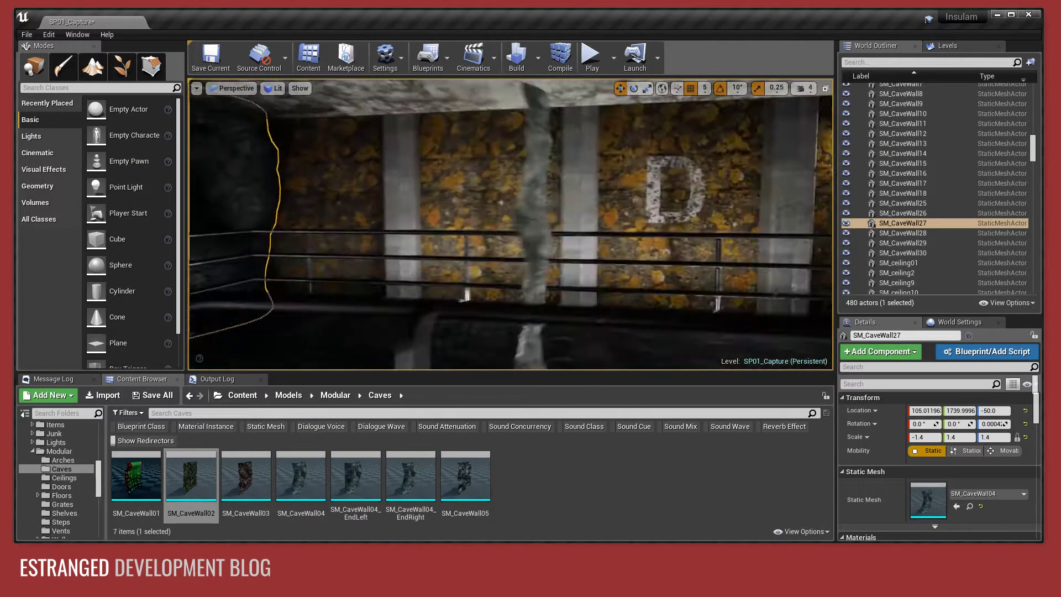
Step: Select the four grey sample wall pieces SM_CaveWall5 to SM_CaveWall8 together, inspect how they tile, and clear the selection
{"action": "left_click", "coordinate": [614, 205]}
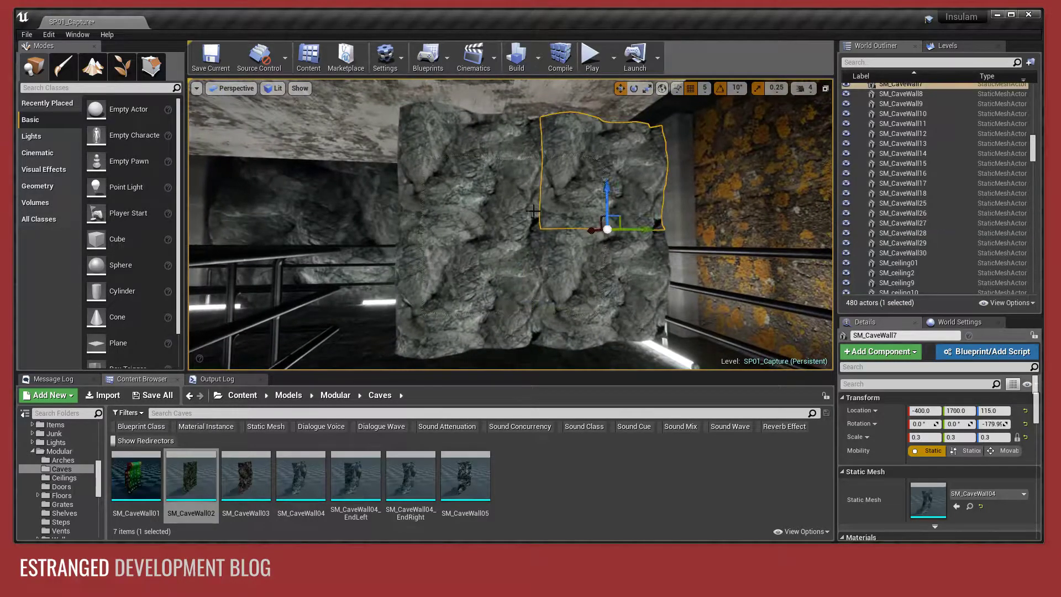
{"action": "left_click", "coordinate": [506, 200], "text": "ctrl"}
{"action": "left_click", "coordinate": [500, 260], "text": "ctrl"}
{"action": "left_click", "coordinate": [594, 257], "text": "ctrl"}
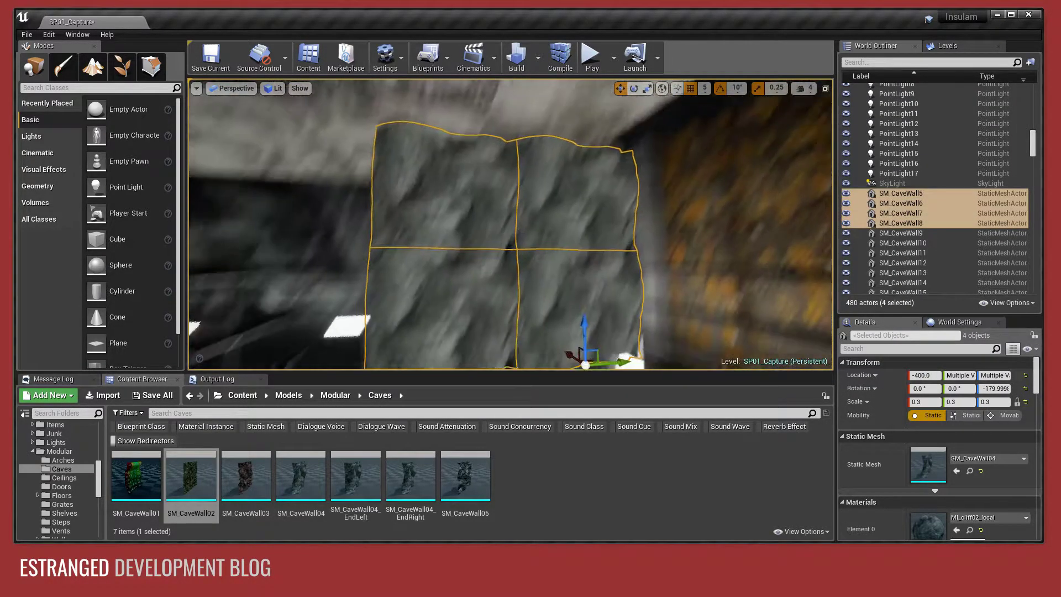
{"action": "right_click_drag", "start_coordinate": [594, 257], "coordinate": [580, 288]}
{"action": "key", "text": "Escape"}
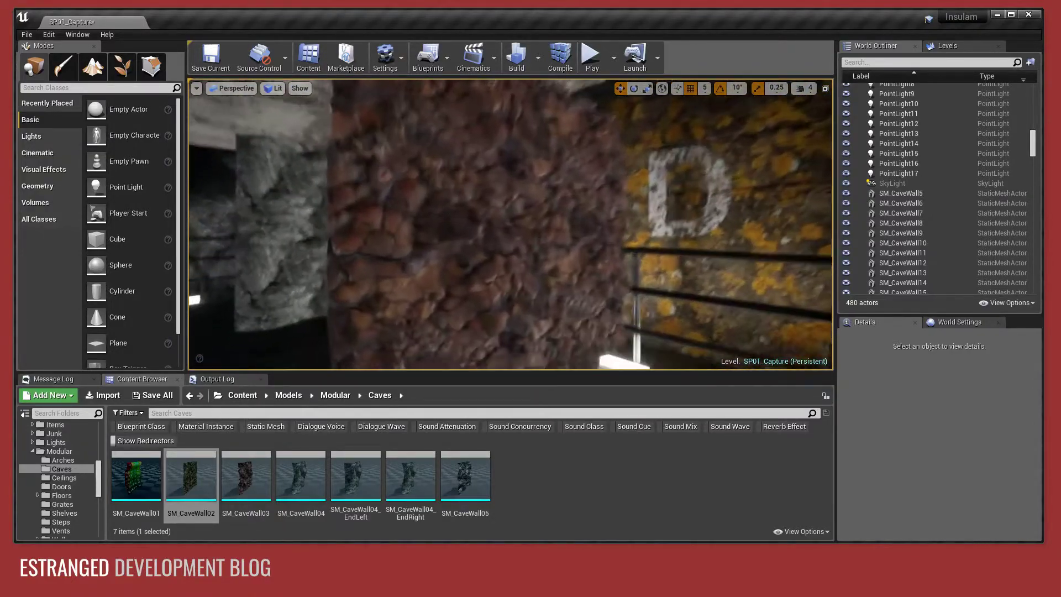
Step: Examine the reddish and mossy sample cave walls up close and return to the grey sample wall
{"action": "left_click", "coordinate": [338, 286]}
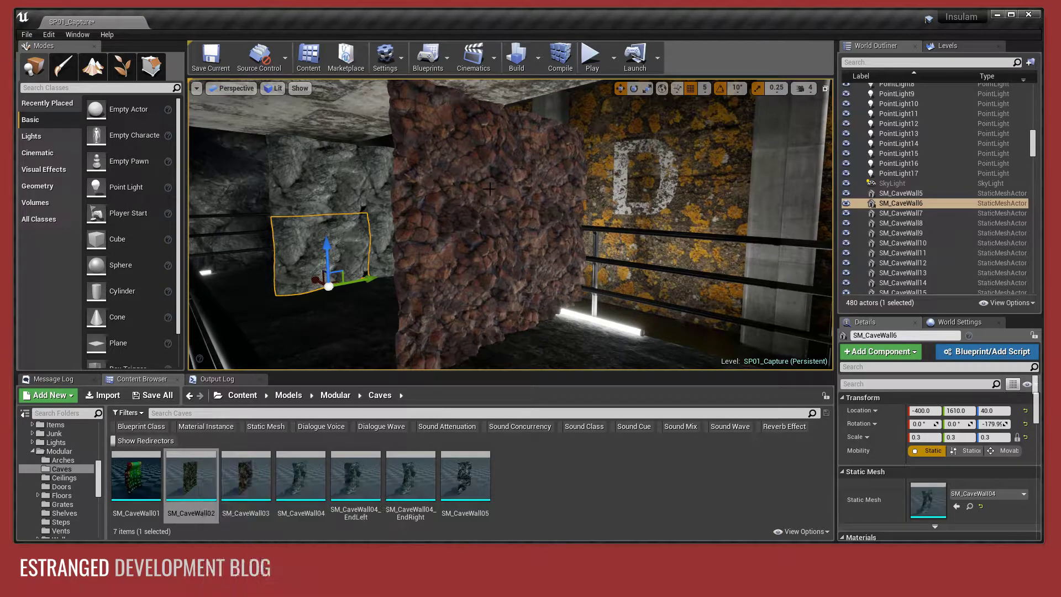
{"action": "key", "text": "w"}
{"action": "right_click_drag", "start_coordinate": [409, 243], "coordinate": [433, 241]}
{"action": "key", "text": "Escape"}
{"action": "key", "text": "w"}
{"action": "key", "text": "s"}
{"action": "right_click_drag", "start_coordinate": [531, 214], "coordinate": [532, 217]}
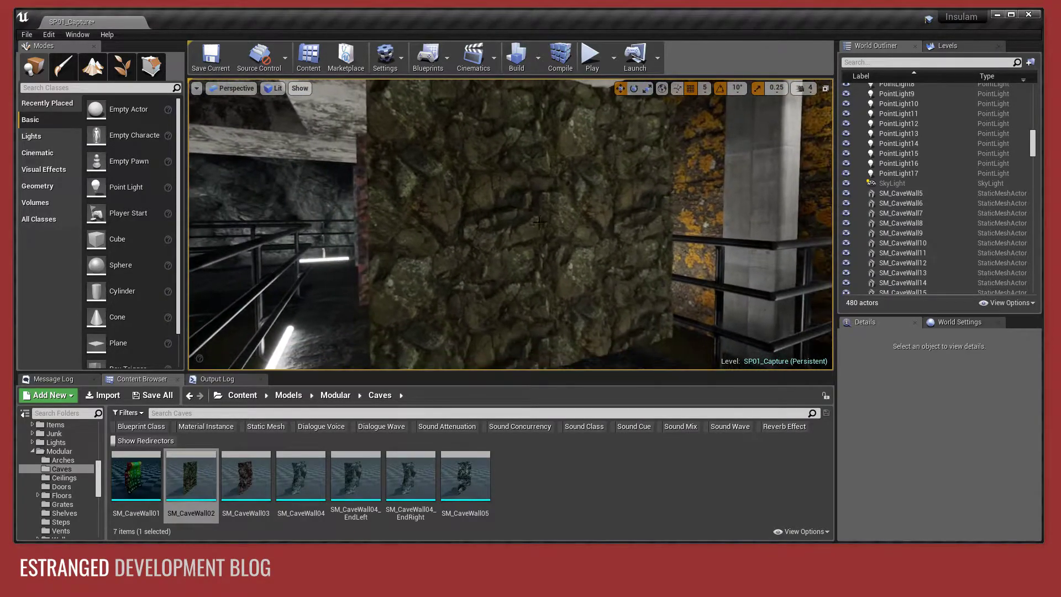
{"action": "mouse_move", "coordinate": [476, 237]}
{"action": "right_mouse_down"}
{"action": "mouse_move", "coordinate": [467, 229]}
{"action": "mouse_move", "coordinate": [482, 246]}
{"action": "right_mouse_up"}
{"action": "key", "text": "a"}
{"action": "key", "text": "w"}
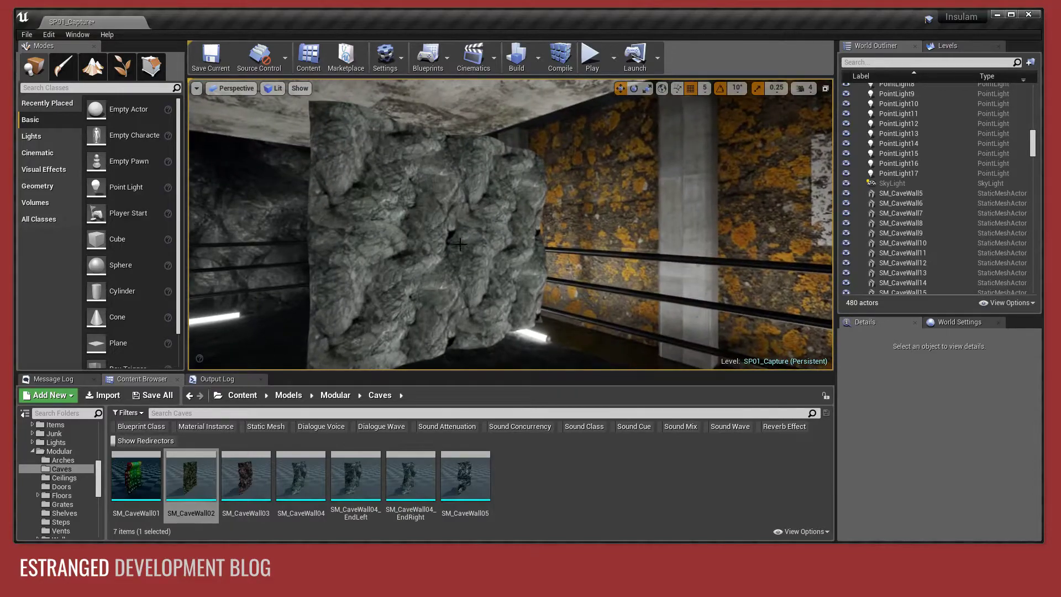
Step: Locate the MI_cliff02_local material used by the lower grey wall piece SM_CaveWall8 among the project assets
{"action": "left_click", "coordinate": [460, 244]}
{"action": "scroll", "coordinate": [967, 497], "scroll_direction": "down", "scroll_amount": 2}
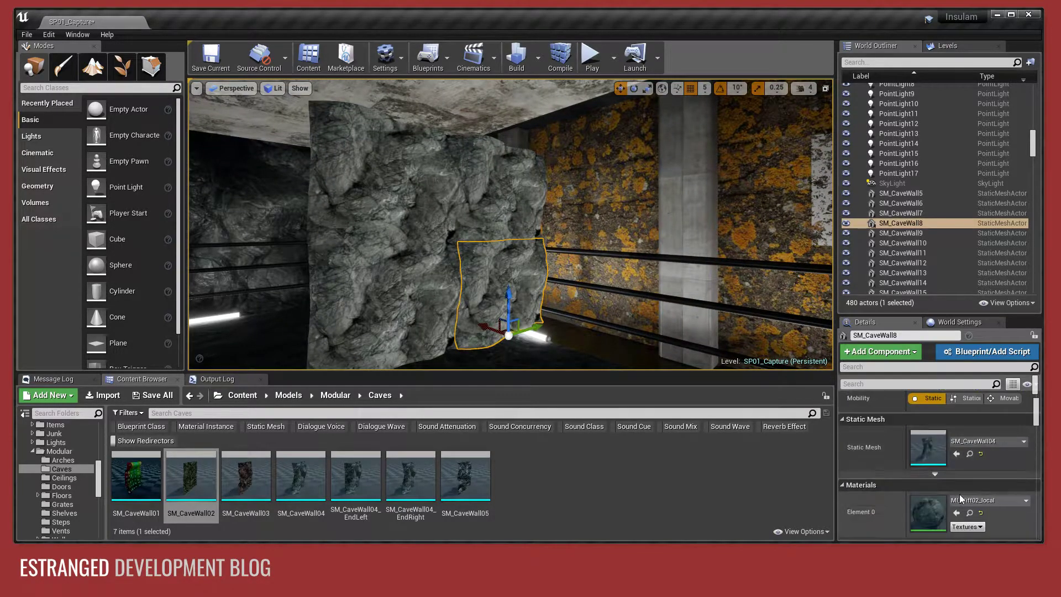
{"action": "left_click", "coordinate": [970, 513]}
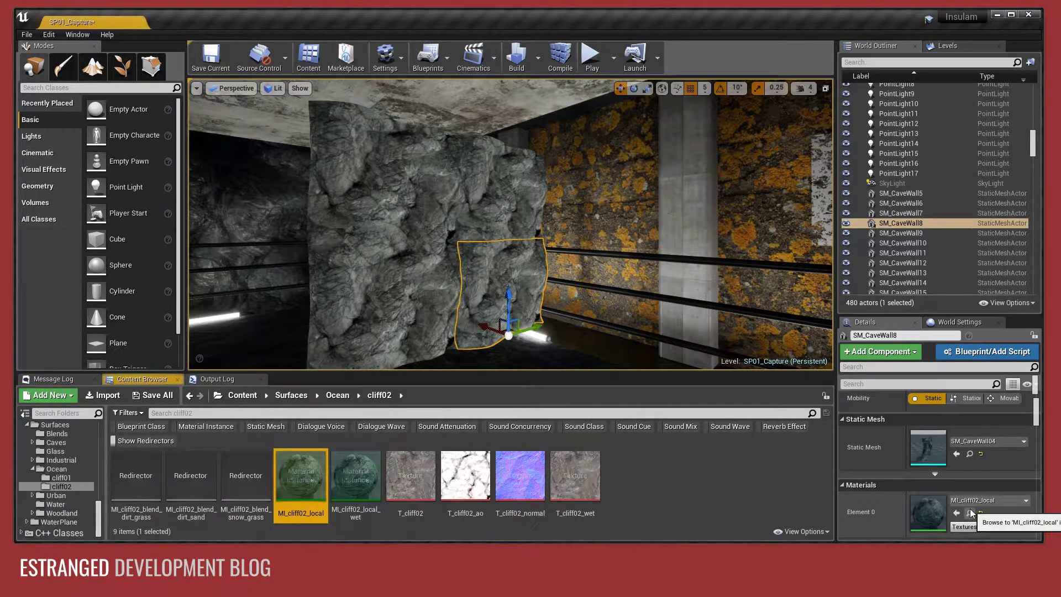
Step: Open the T_cliff02 texture and hide its alpha channel to view the rock colours
{"action": "double_click", "coordinate": [411, 472]}
{"action": "left_click", "coordinate": [78, 94]}
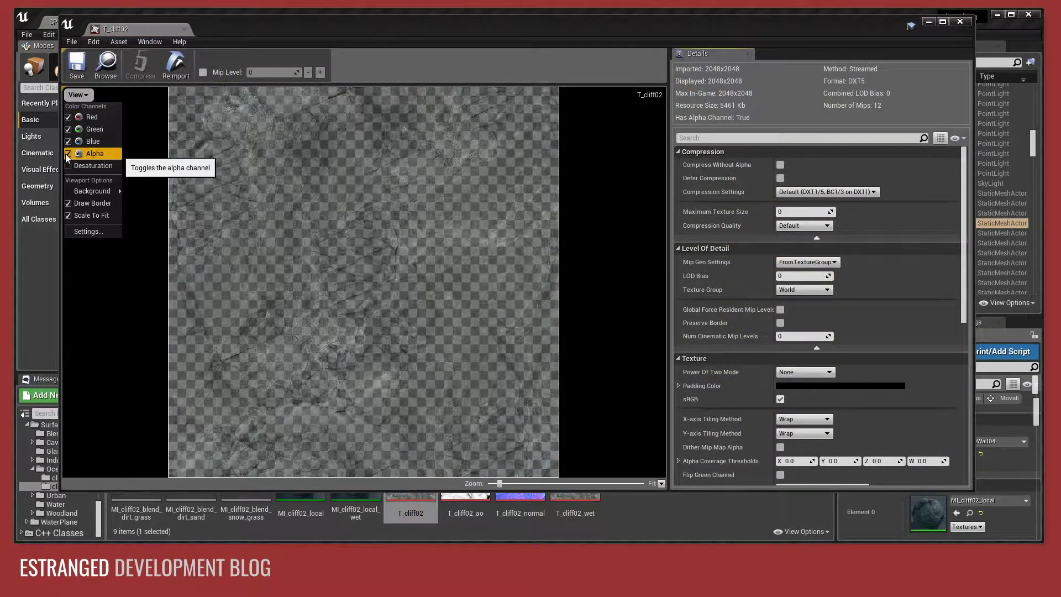
{"action": "left_click", "coordinate": [84, 155]}
{"action": "left_click_drag", "start_coordinate": [409, 30], "coordinate": [411, 49]}
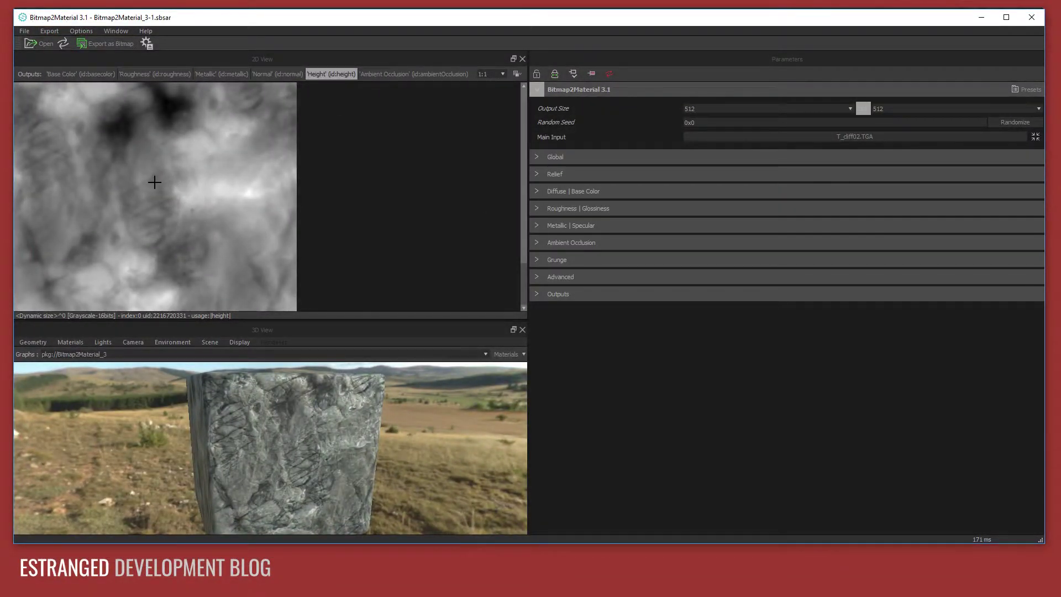
Step: Switch to Bitmap2Material and inspect the rock material on the cube preview from several angles
{"action": "mouse_move", "coordinate": [325, 449]}
{"action": "left_mouse_down"}
{"action": "mouse_move", "coordinate": [297, 438]}
{"action": "mouse_move", "coordinate": [316, 459]}
{"action": "left_mouse_up"}
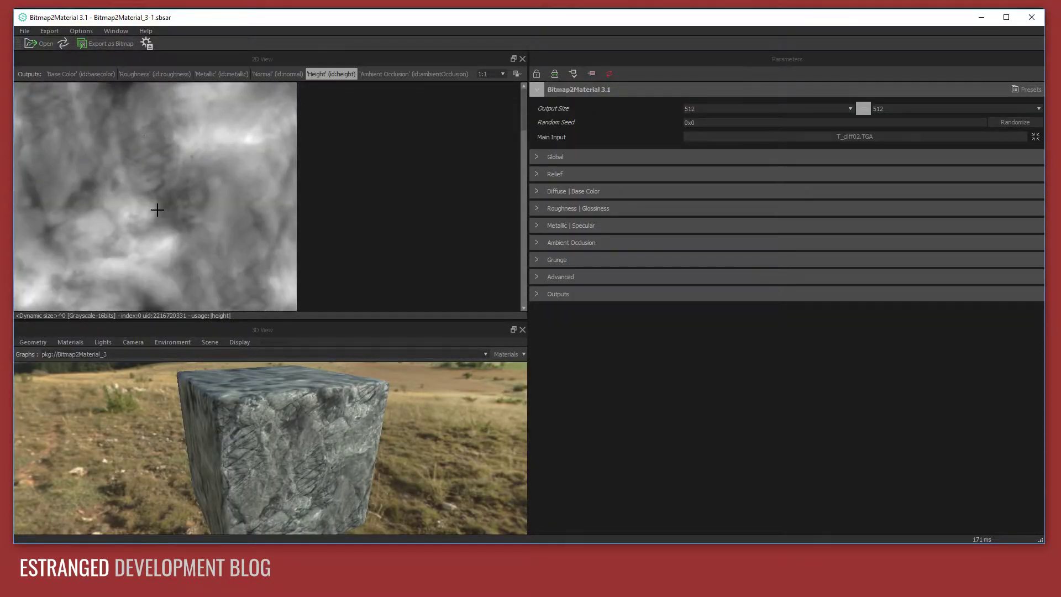
{"action": "left_click_drag", "start_coordinate": [406, 422], "coordinate": [430, 470]}
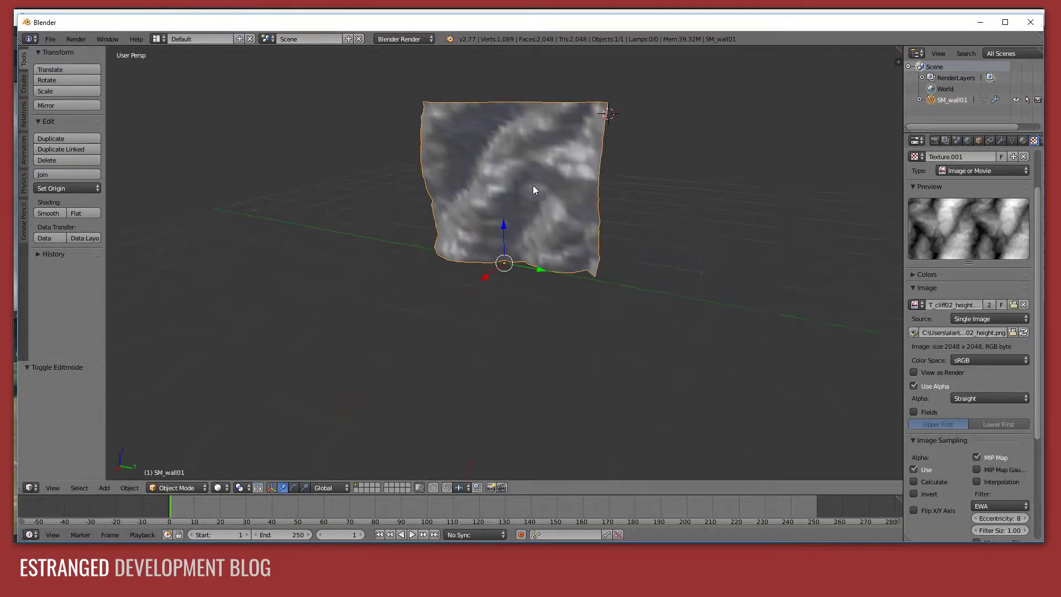
Step: Switch to Blender and undo the subdivisions of the SM_wall01 mesh back to the plain flat plane
{"action": "mouse_move", "coordinate": [533, 186]}
{"action": "middle_mouse_down"}
{"action": "mouse_move", "coordinate": [485, 187]}
{"action": "mouse_move", "coordinate": [557, 187]}
{"action": "mouse_move", "coordinate": [543, 193]}
{"action": "middle_mouse_up"}
{"action": "key", "text": "ctrl+z"}
{"action": "key", "text": "ctrl+z"}
{"action": "key", "text": "ctrl+z"}
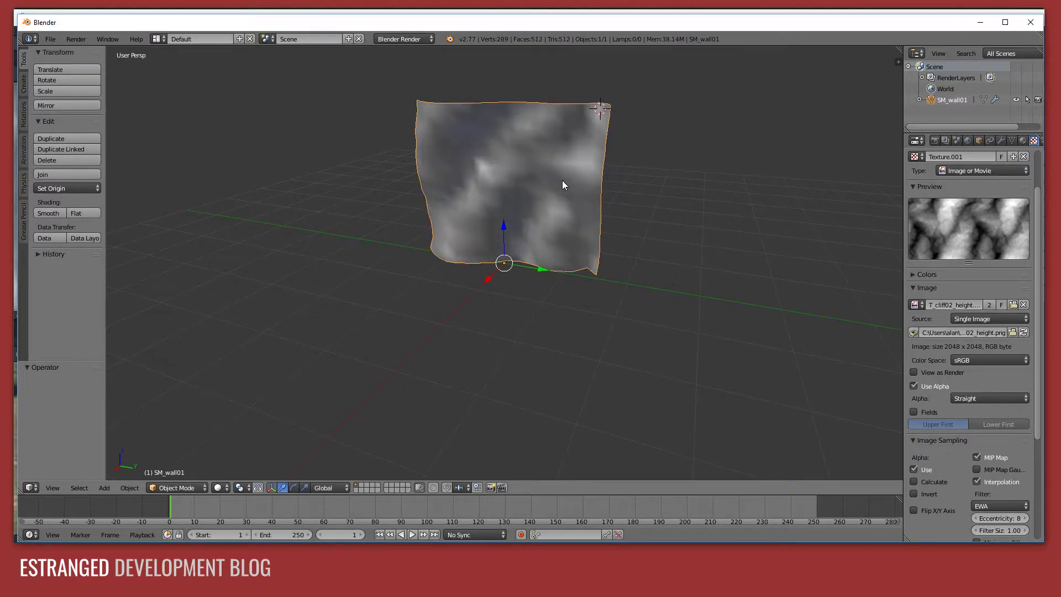
{"action": "middle_click_drag", "start_coordinate": [574, 176], "coordinate": [562, 167]}
Step: Remove the existing Displace modifier from SM_wall01 and check the flat plane's triangles in Edit Mode
{"action": "left_click", "coordinate": [1024, 158]}
{"action": "left_click", "coordinate": [1001, 141]}
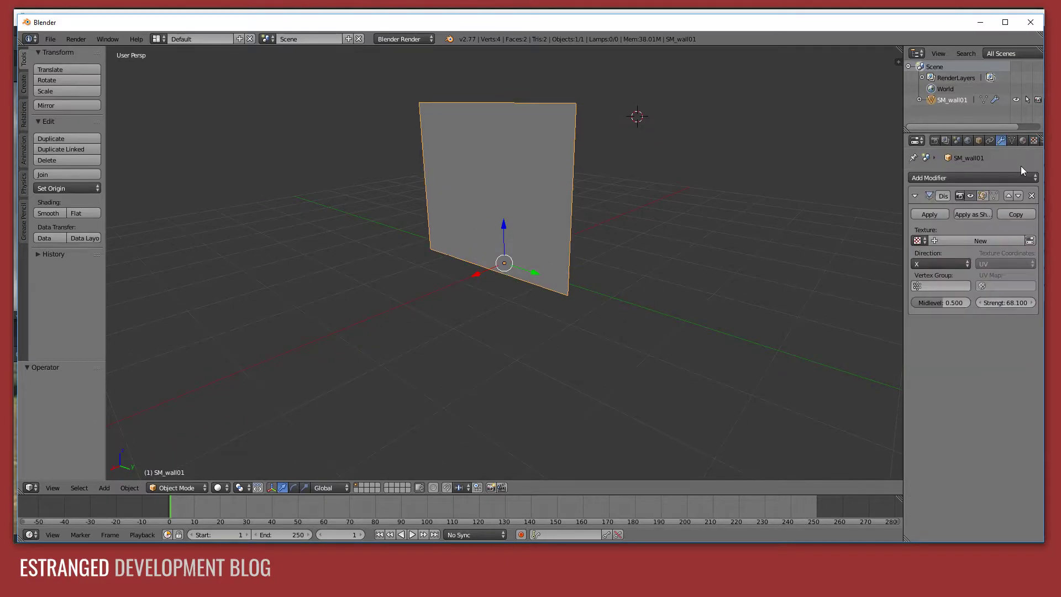
{"action": "left_click", "coordinate": [1034, 198]}
{"action": "middle_click_drag", "start_coordinate": [484, 200], "coordinate": [481, 192]}
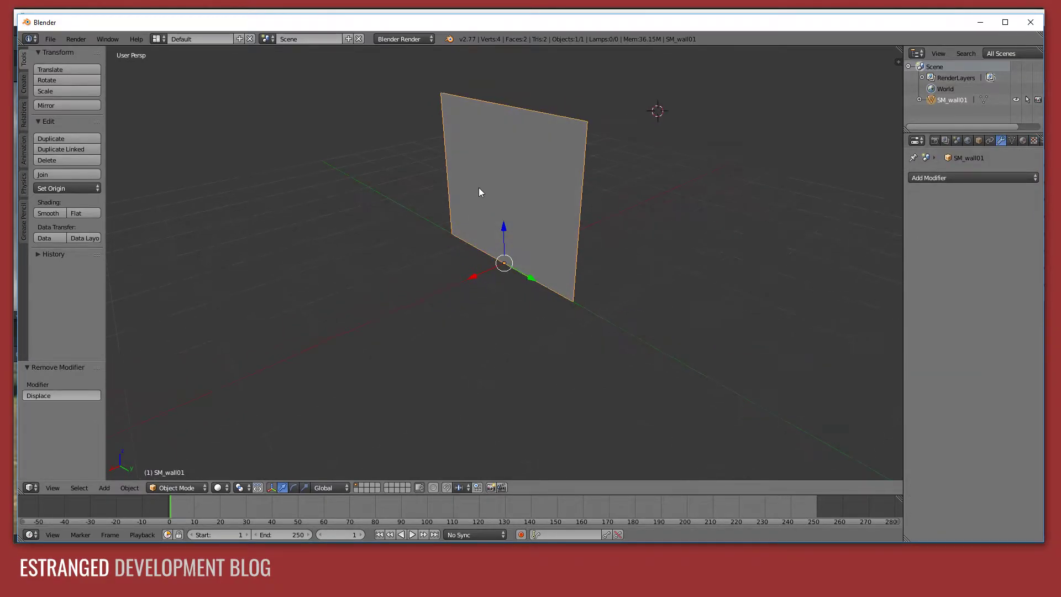
{"action": "key", "text": "Tab"}
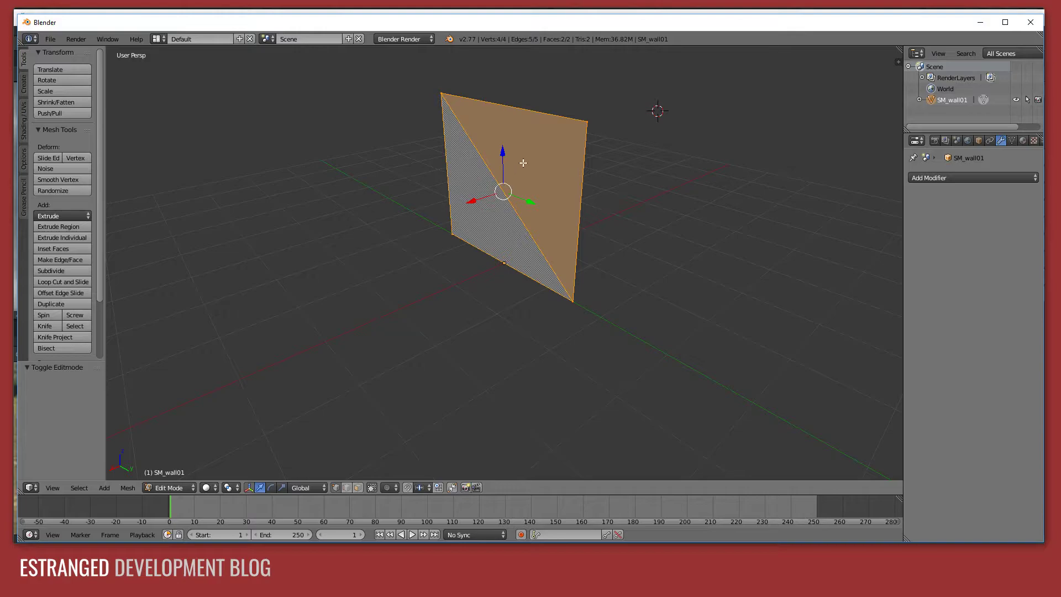
{"action": "key", "text": "Tab"}
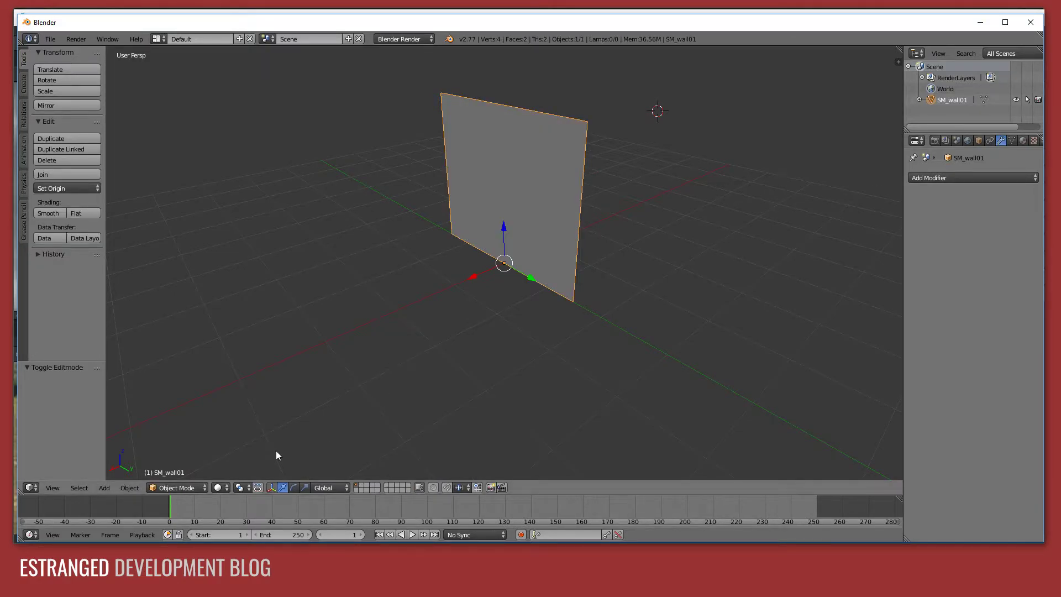
Step: Add a Displace modifier to the wall plane and assign it the existing texture named Texture
{"action": "left_click", "coordinate": [965, 178]}
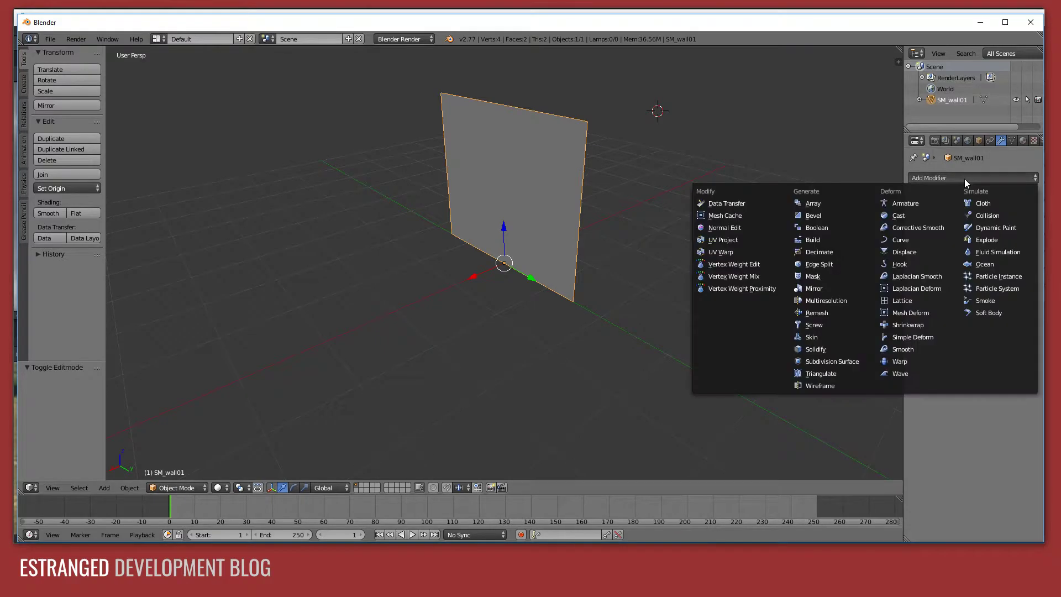
{"action": "left_click", "coordinate": [927, 253]}
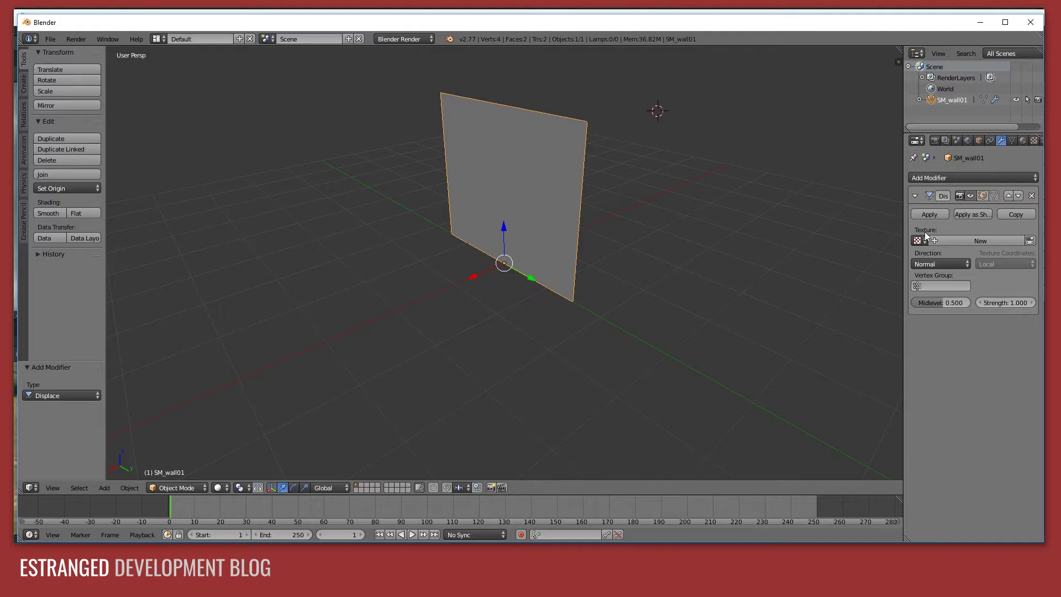
{"action": "left_click", "coordinate": [1034, 144]}
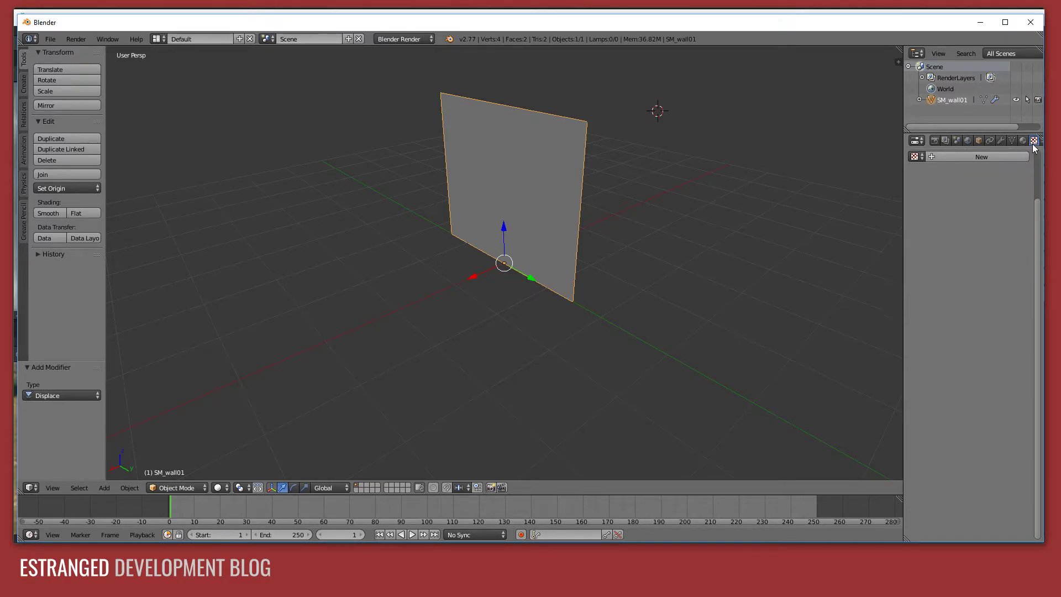
{"action": "left_click", "coordinate": [959, 158]}
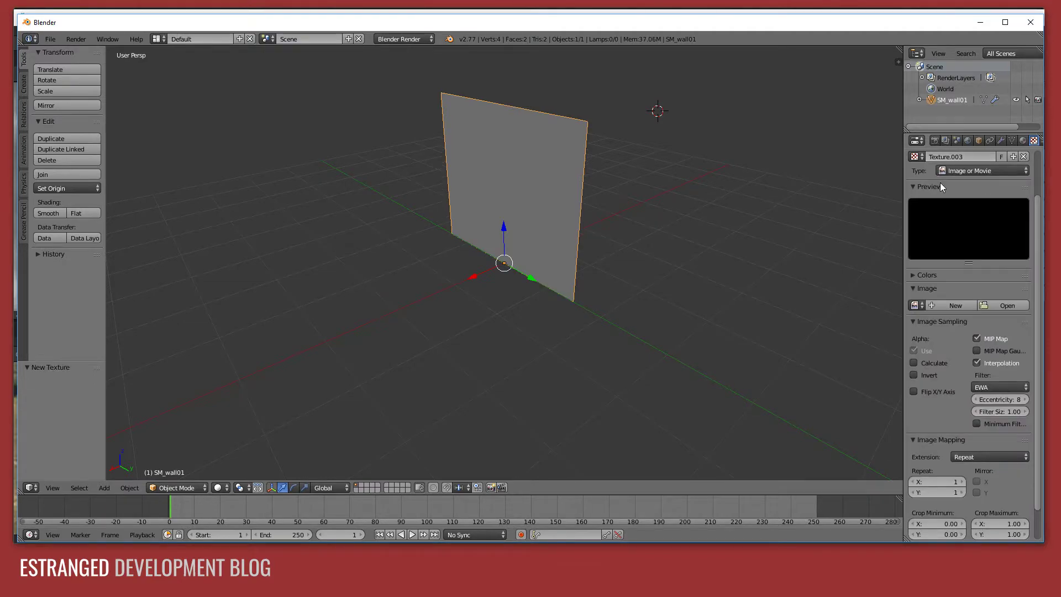
{"action": "left_click", "coordinate": [915, 157]}
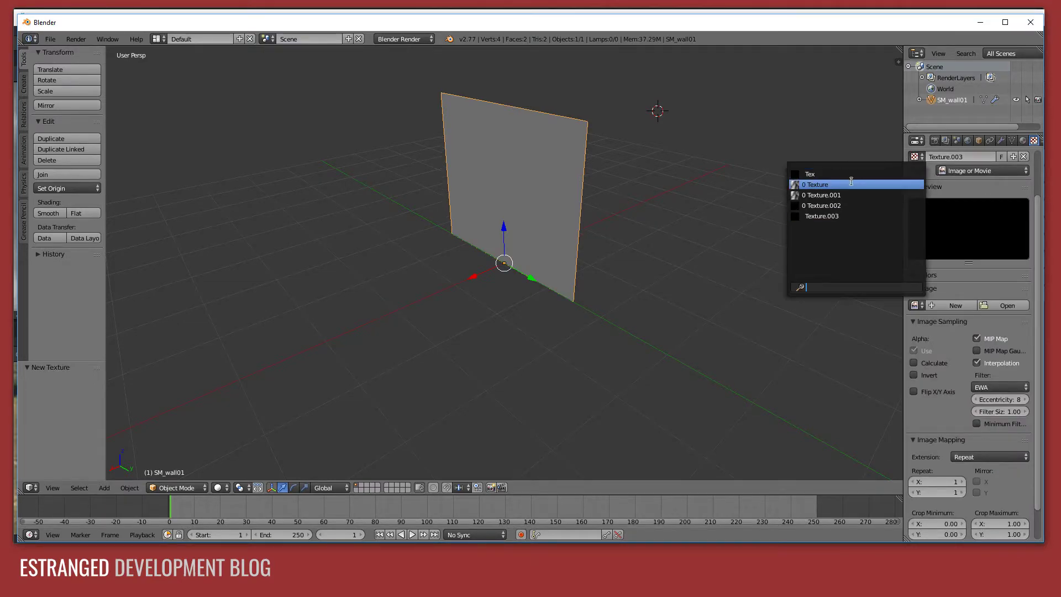
{"action": "left_click", "coordinate": [819, 185]}
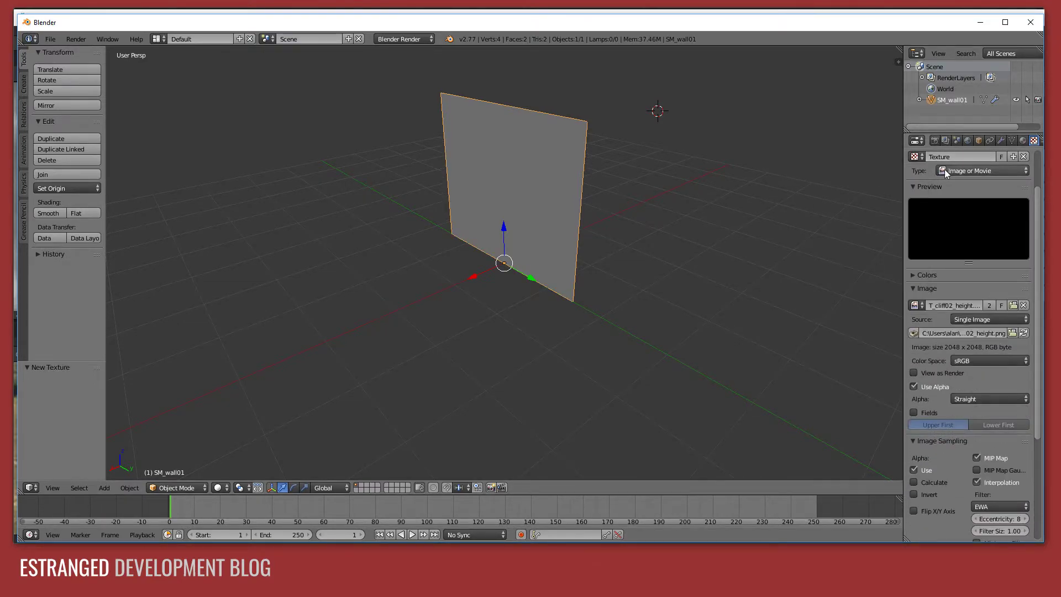
Step: Set T_cliff02_height.png as the texture's image and choose Texture as the Displace modifier's source
{"action": "left_click", "coordinate": [917, 304]}
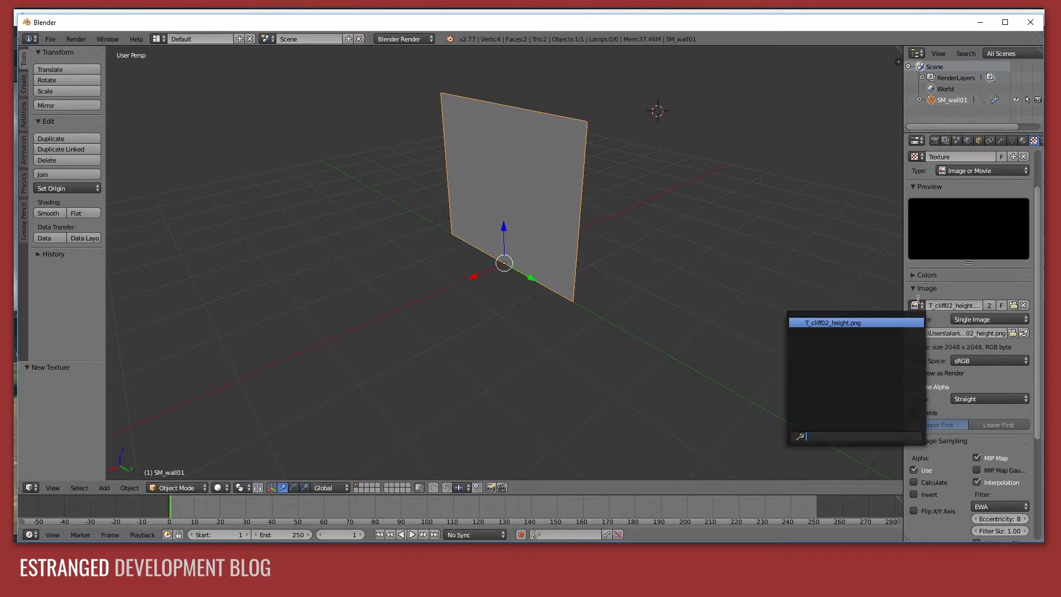
{"action": "left_click", "coordinate": [883, 324]}
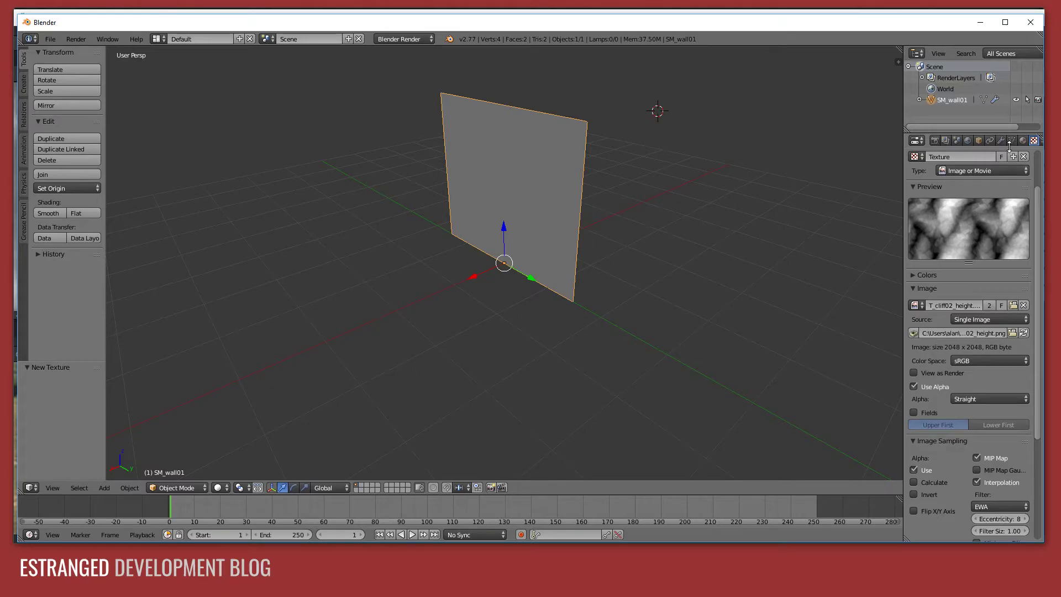
{"action": "left_click", "coordinate": [1002, 141]}
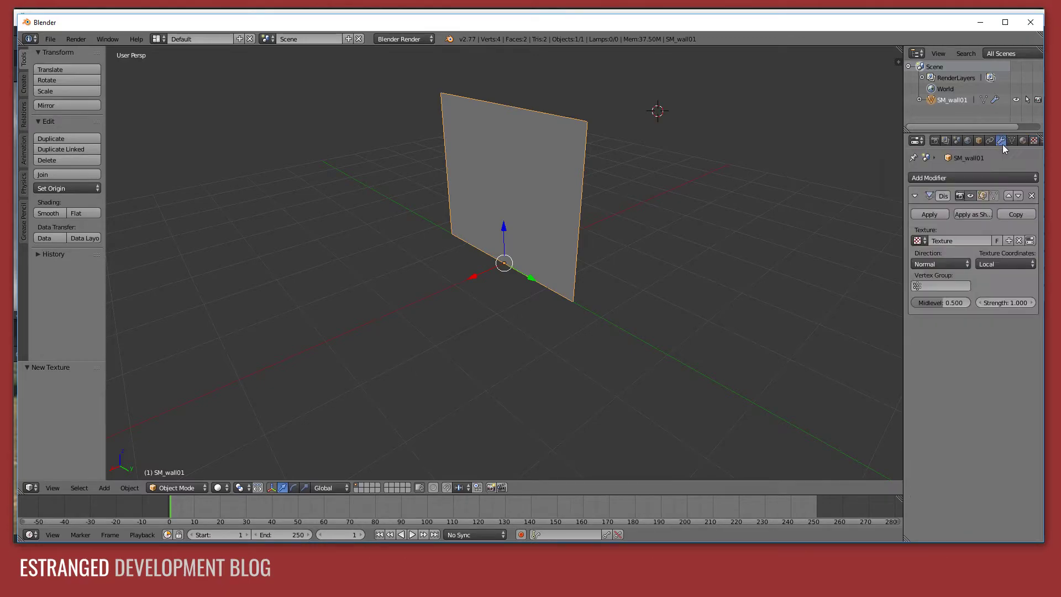
{"action": "left_click", "coordinate": [921, 241]}
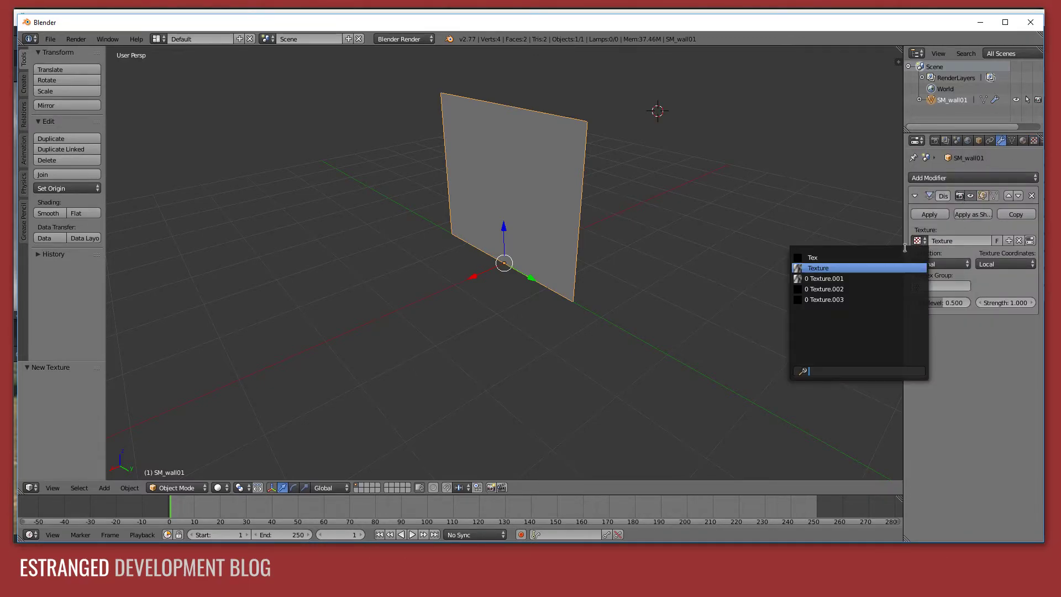
{"action": "left_click", "coordinate": [840, 268]}
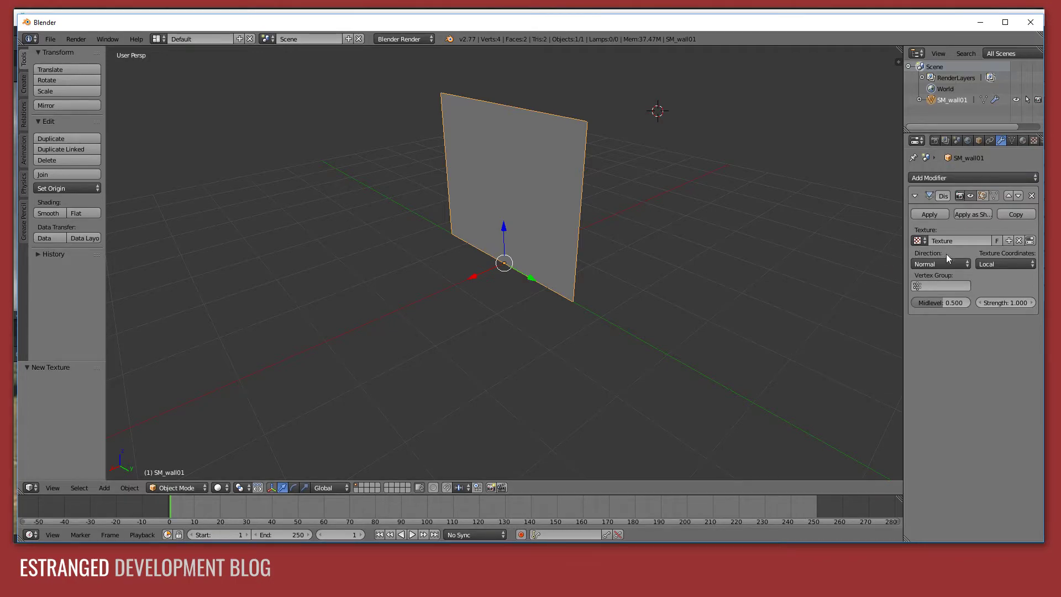
Step: Configure the Displace modifier with UV texture coordinates, X direction and a strength of 90.1
{"action": "left_click", "coordinate": [1007, 263]}
{"action": "left_click", "coordinate": [972, 216]}
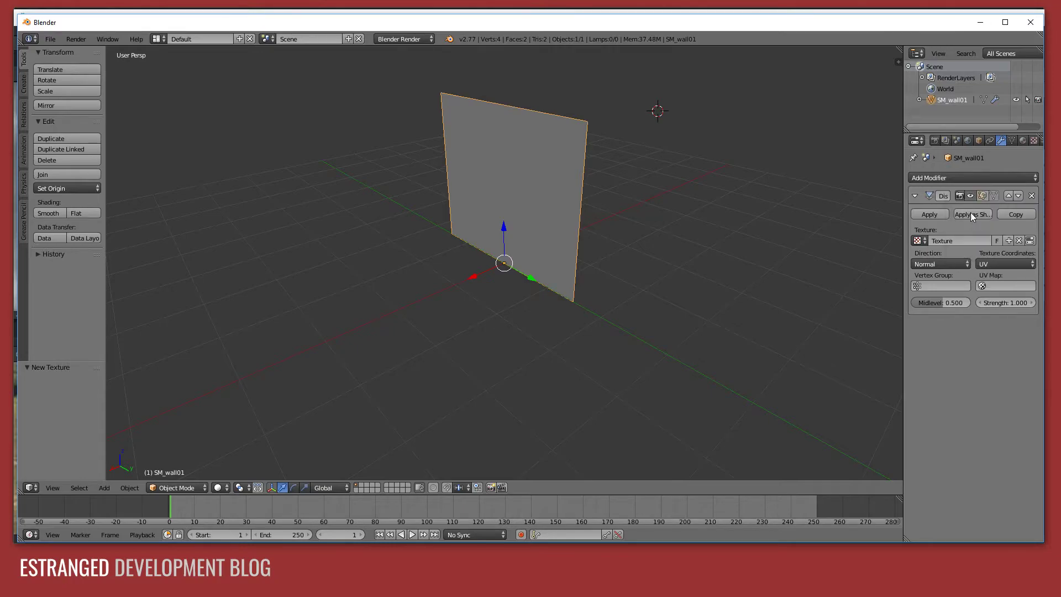
{"action": "left_click", "coordinate": [944, 263]}
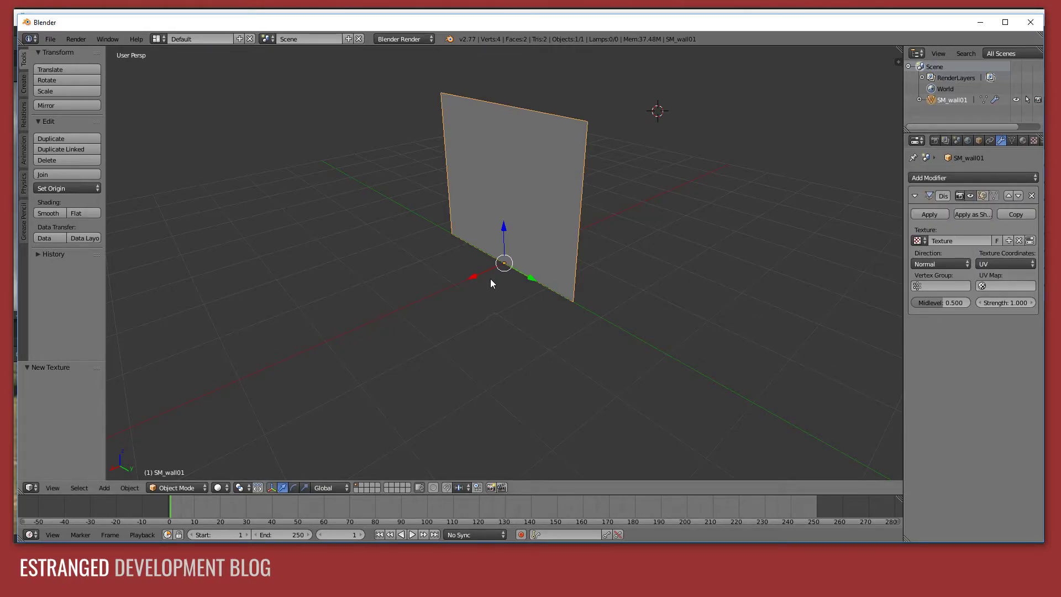
{"action": "left_click", "coordinate": [922, 262]}
{"action": "left_click", "coordinate": [922, 255]}
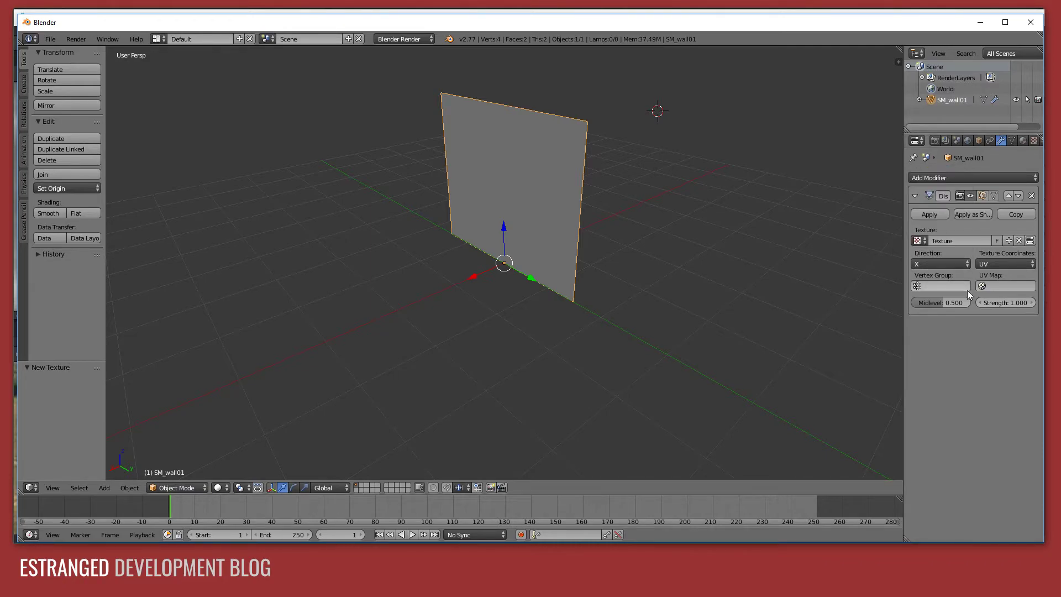
{"action": "left_click_drag", "start_coordinate": [1006, 303], "coordinate": [1059, 302]}
{"action": "middle_click_drag", "start_coordinate": [533, 218], "coordinate": [514, 187]}
Step: Subdivide the SM_wall01 plane four times, one cut each, and inspect the displaced surface in Object Mode
{"action": "key", "text": "Tab"}
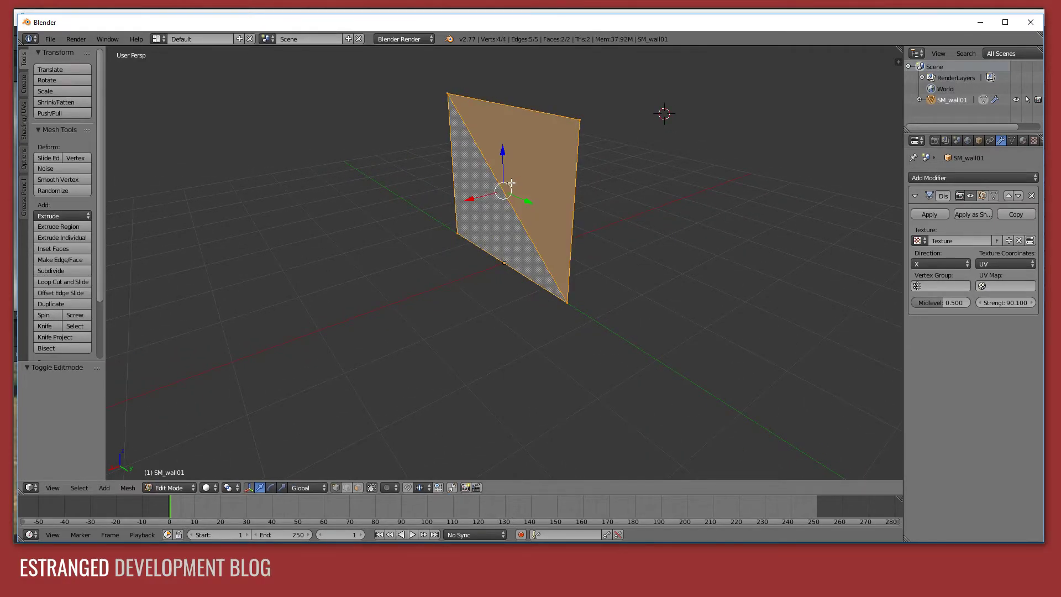
{"action": "left_click", "coordinate": [55, 271]}
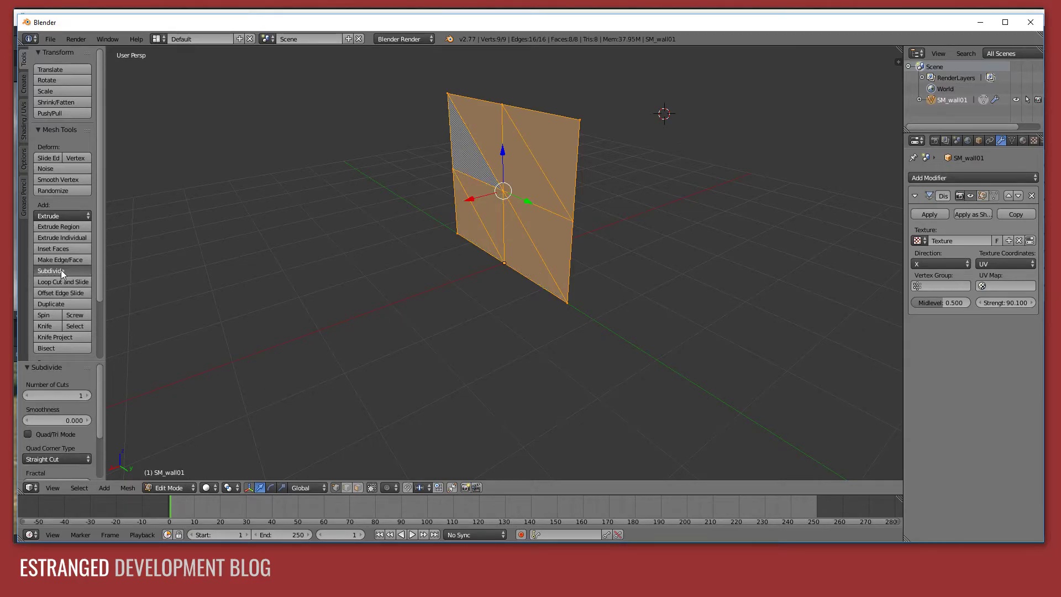
{"action": "left_click", "coordinate": [61, 271]}
{"action": "left_click", "coordinate": [61, 270]}
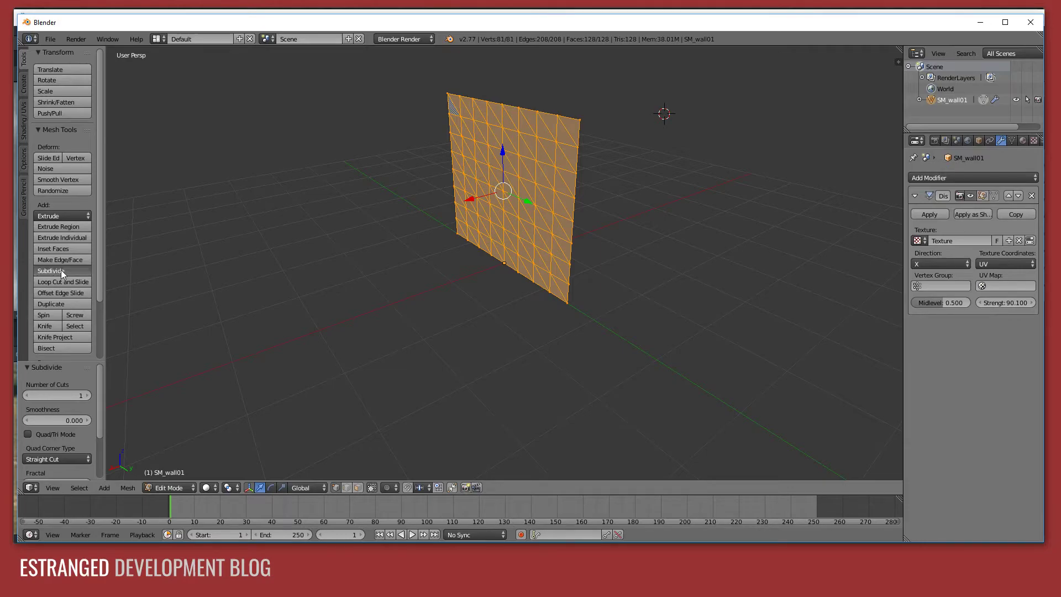
{"action": "left_click", "coordinate": [61, 270]}
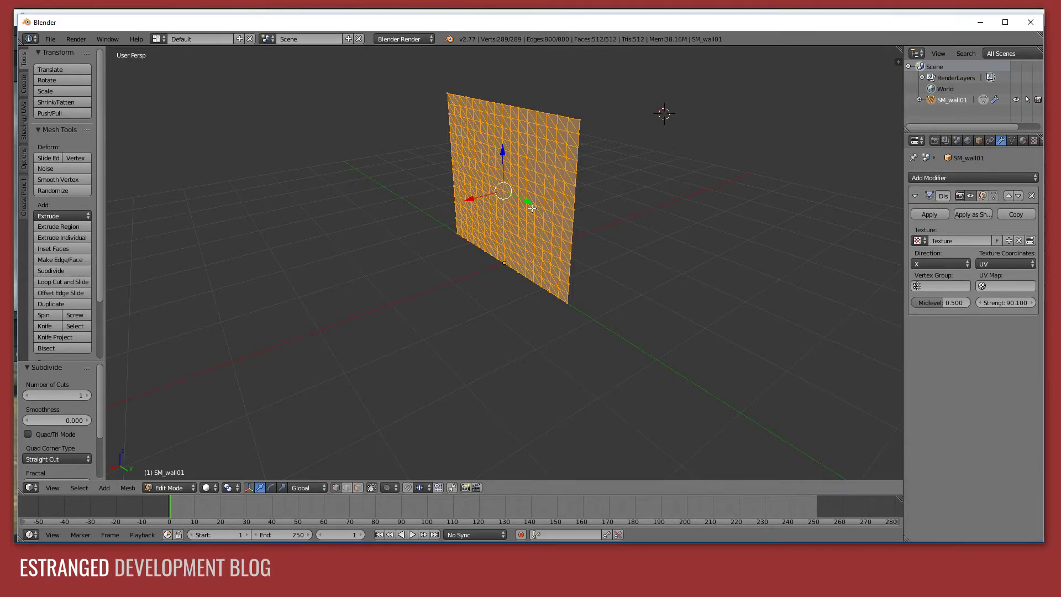
{"action": "key", "text": "Tab"}
{"action": "middle_click_drag", "start_coordinate": [501, 204], "coordinate": [605, 195]}
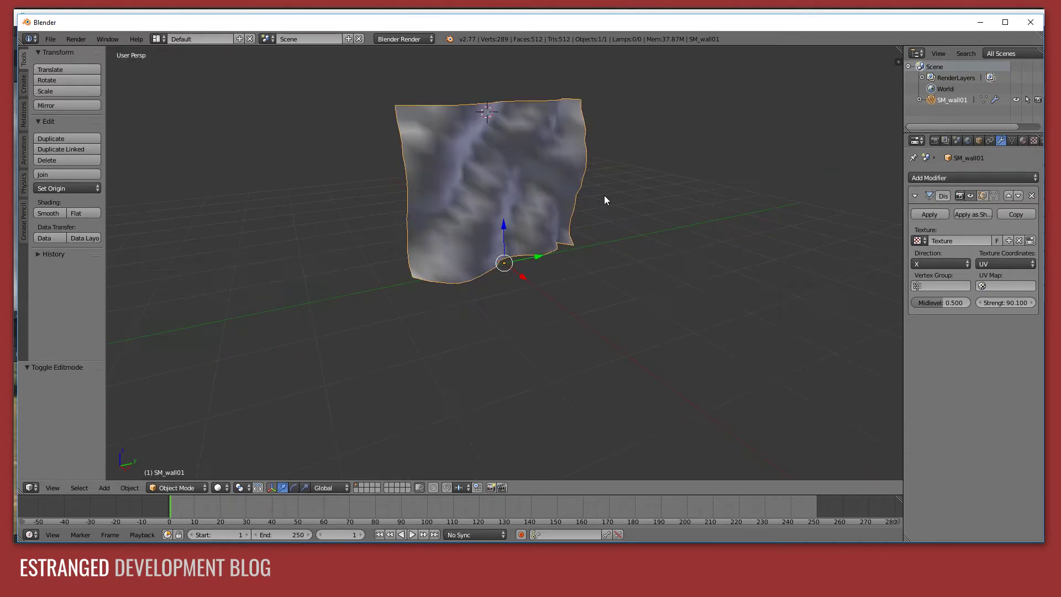
{"action": "scroll", "coordinate": [548, 181], "scroll_direction": "up", "scroll_amount": 2}
{"action": "scroll", "coordinate": [460, 173], "scroll_direction": "down", "scroll_amount": 4}
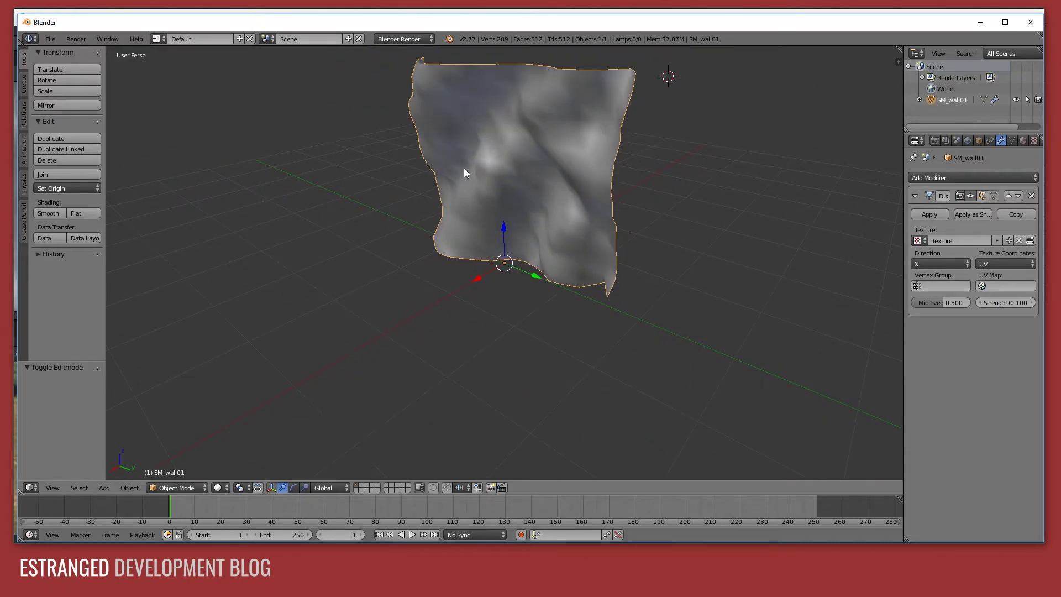
Step: Subdivide the wall mesh two more times, checking the displaced surface in Object Mode after each pass
{"action": "key", "text": "Tab"}
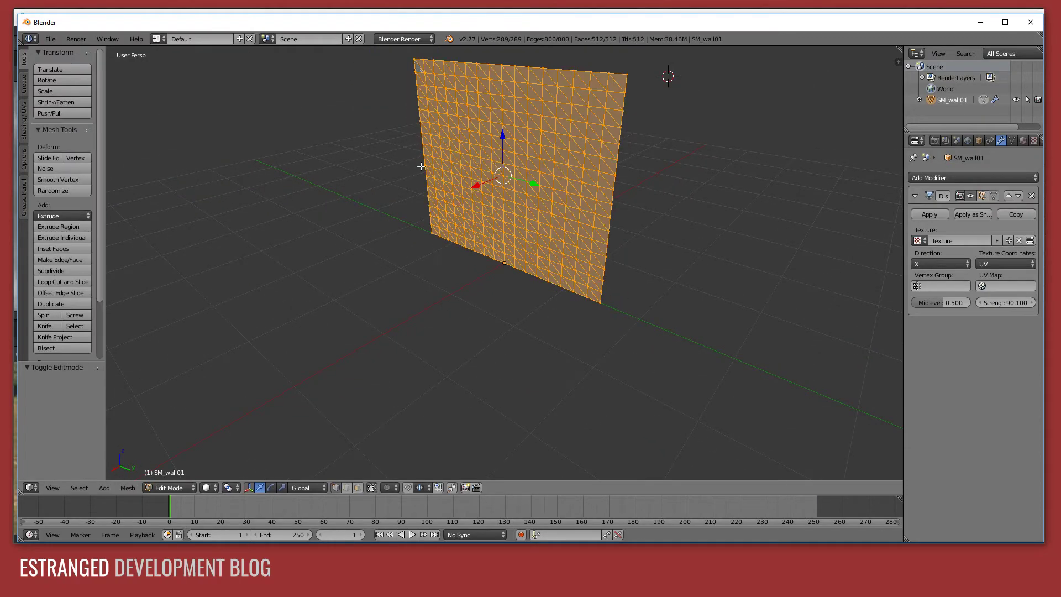
{"action": "left_click", "coordinate": [67, 272]}
{"action": "key", "text": "Tab"}
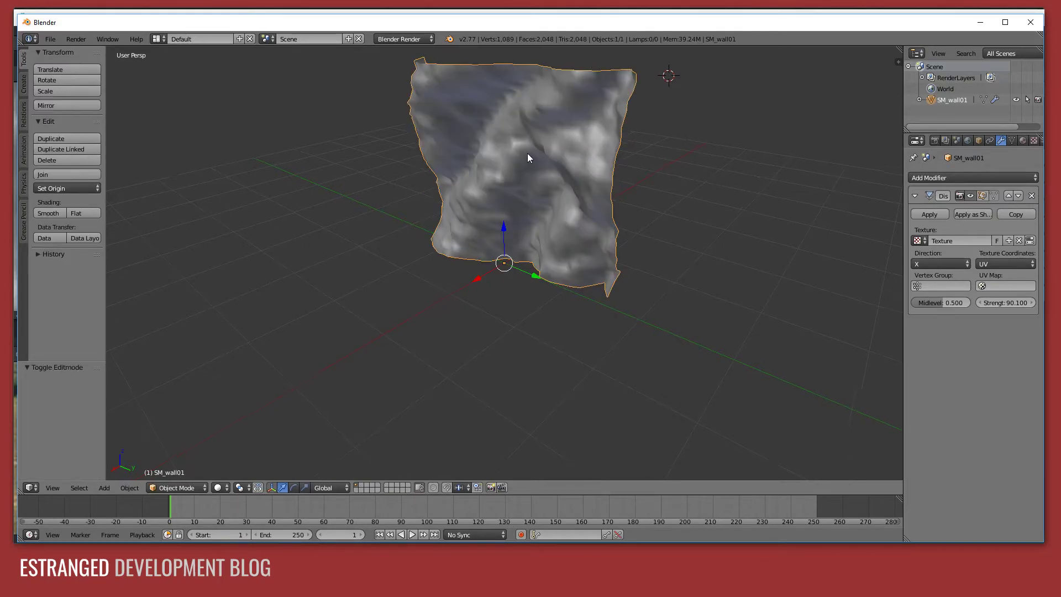
{"action": "mouse_move", "coordinate": [527, 154]}
{"action": "middle_mouse_down"}
{"action": "mouse_move", "coordinate": [619, 130]}
{"action": "mouse_move", "coordinate": [529, 144]}
{"action": "middle_mouse_up"}
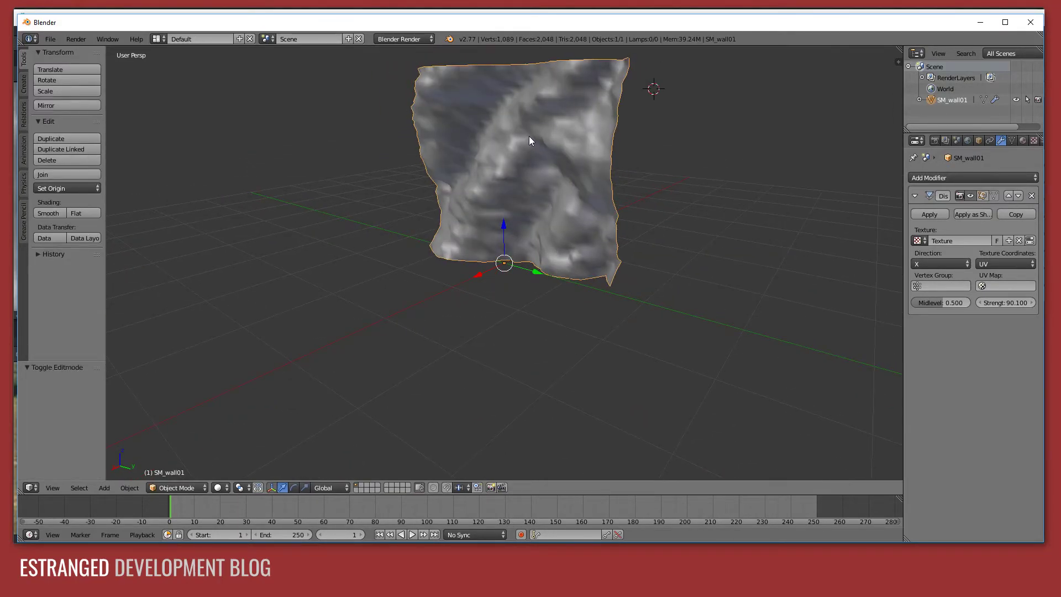
{"action": "key", "text": "Tab"}
{"action": "left_click", "coordinate": [49, 272]}
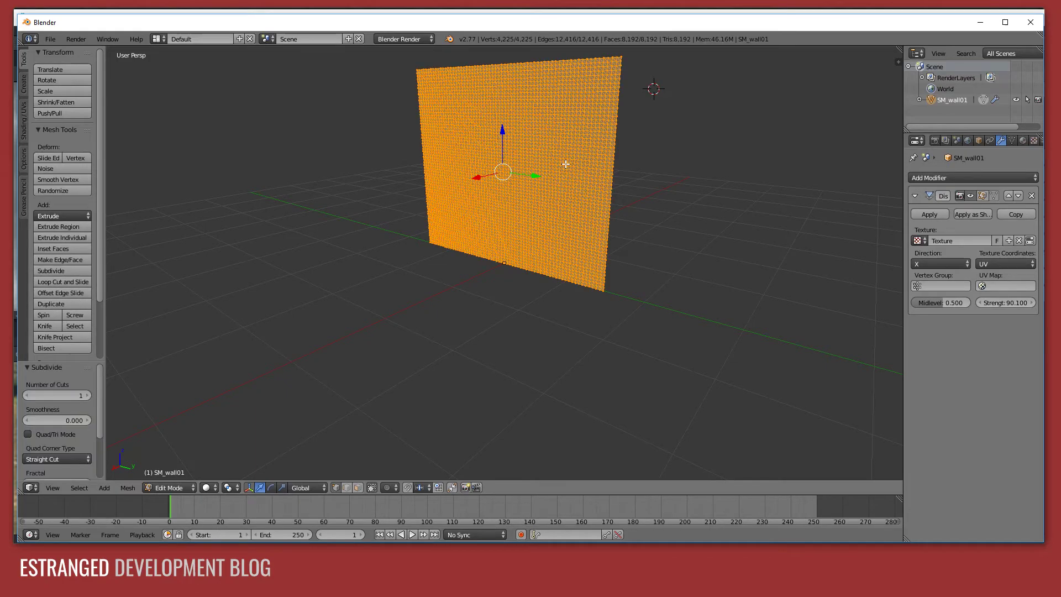
{"action": "key", "text": "Tab"}
{"action": "mouse_move", "coordinate": [536, 141]}
{"action": "middle_mouse_down"}
{"action": "mouse_move", "coordinate": [595, 147]}
{"action": "mouse_move", "coordinate": [632, 134]}
{"action": "mouse_move", "coordinate": [464, 158]}
{"action": "mouse_move", "coordinate": [513, 145]}
{"action": "middle_mouse_up"}
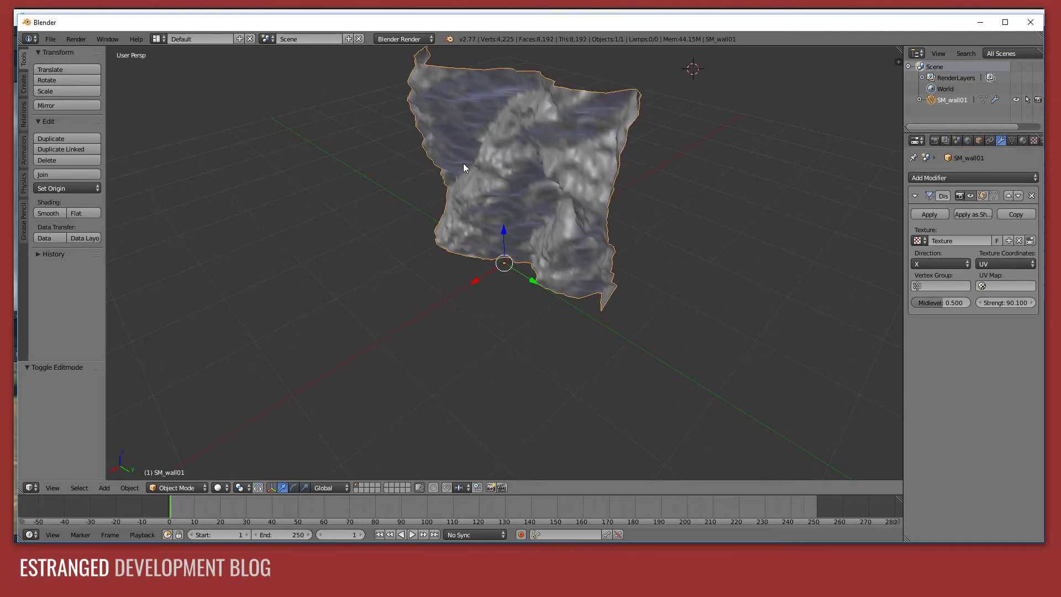
Step: Undo the last two subdivisions of the wall mesh
{"action": "key", "text": "ctrl+z"}
{"action": "key", "text": "ctrl+z"}
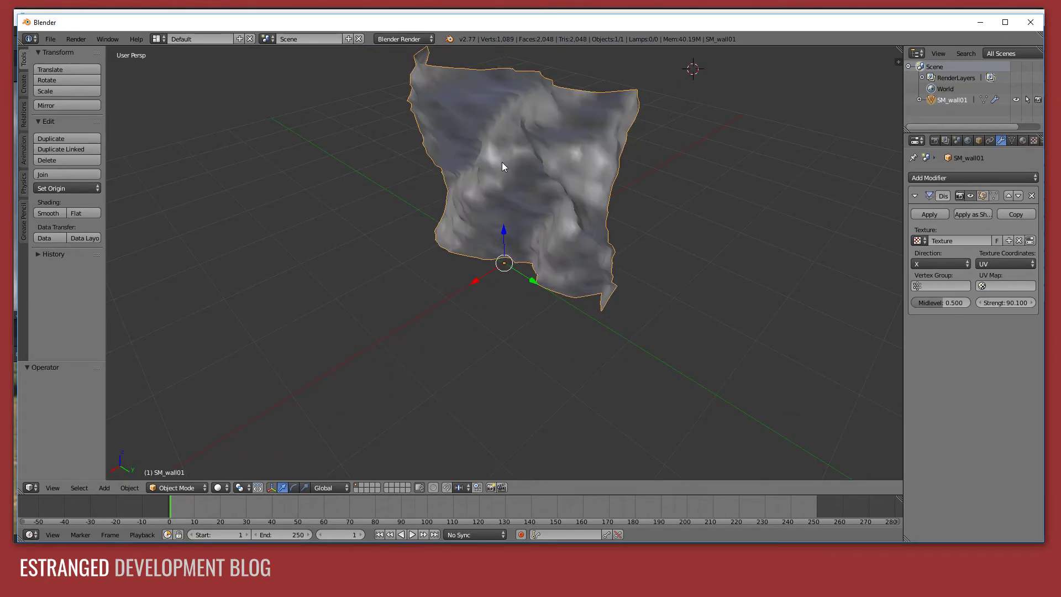
{"action": "middle_click_drag", "start_coordinate": [542, 136], "coordinate": [573, 150]}
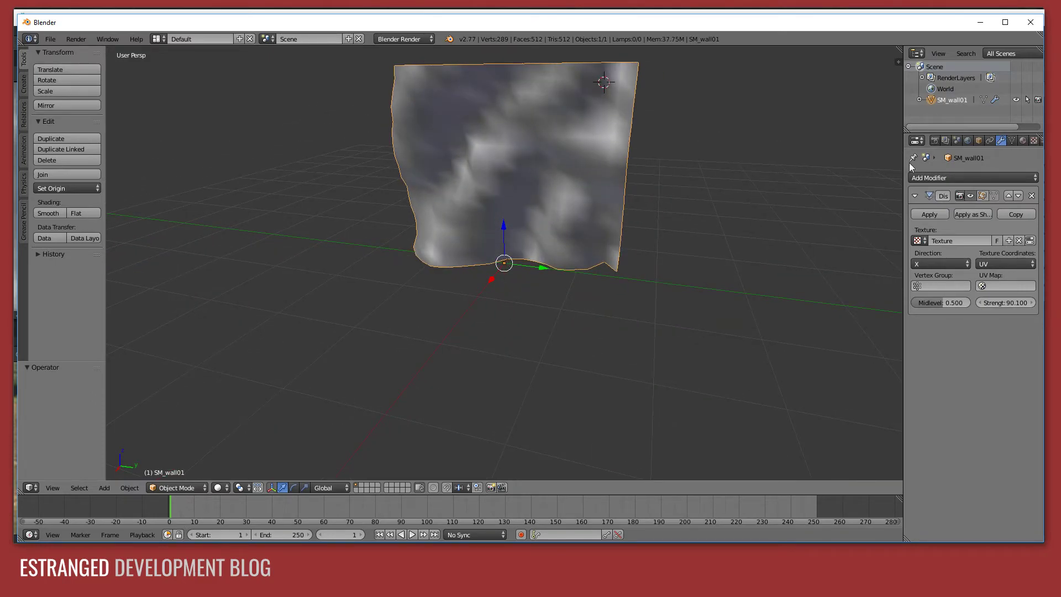
Step: Disable Interpolation in the image sampling settings of the height map texture
{"action": "left_click", "coordinate": [1034, 141]}
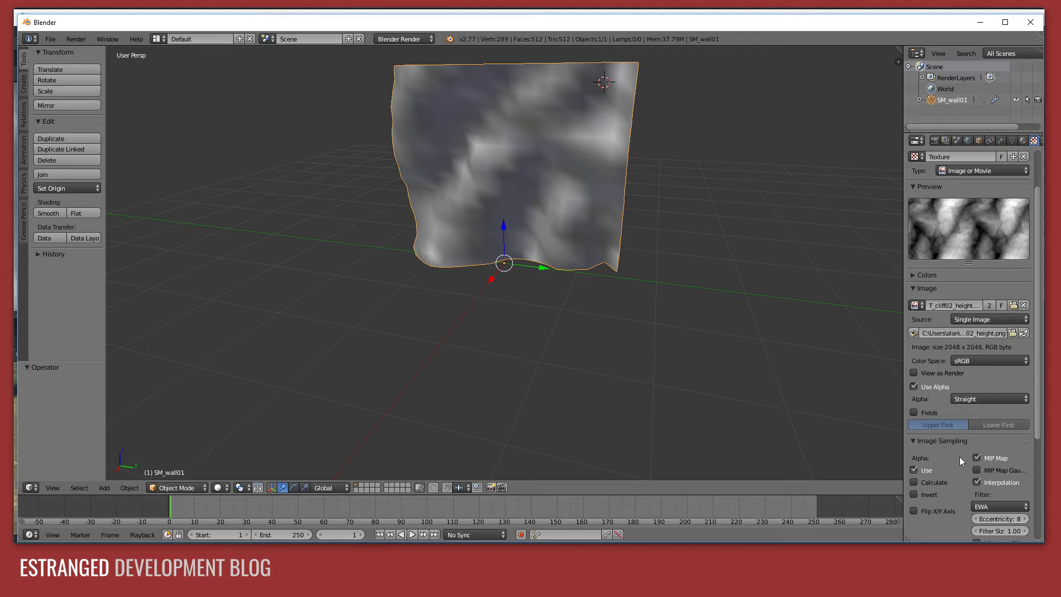
{"action": "scroll", "coordinate": [963, 447], "scroll_direction": "down", "scroll_amount": 5}
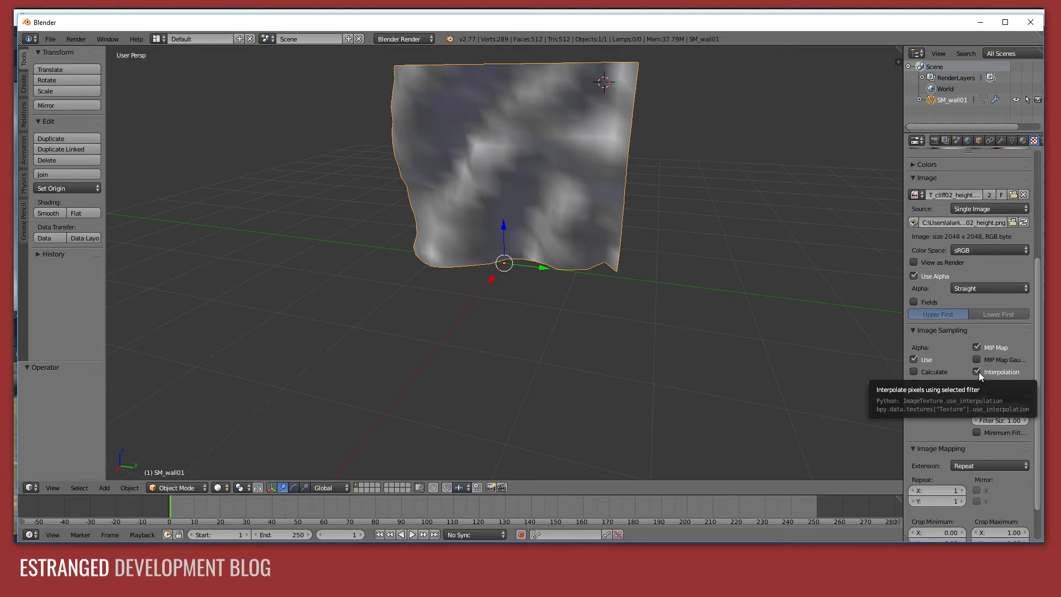
{"action": "left_click", "coordinate": [977, 372]}
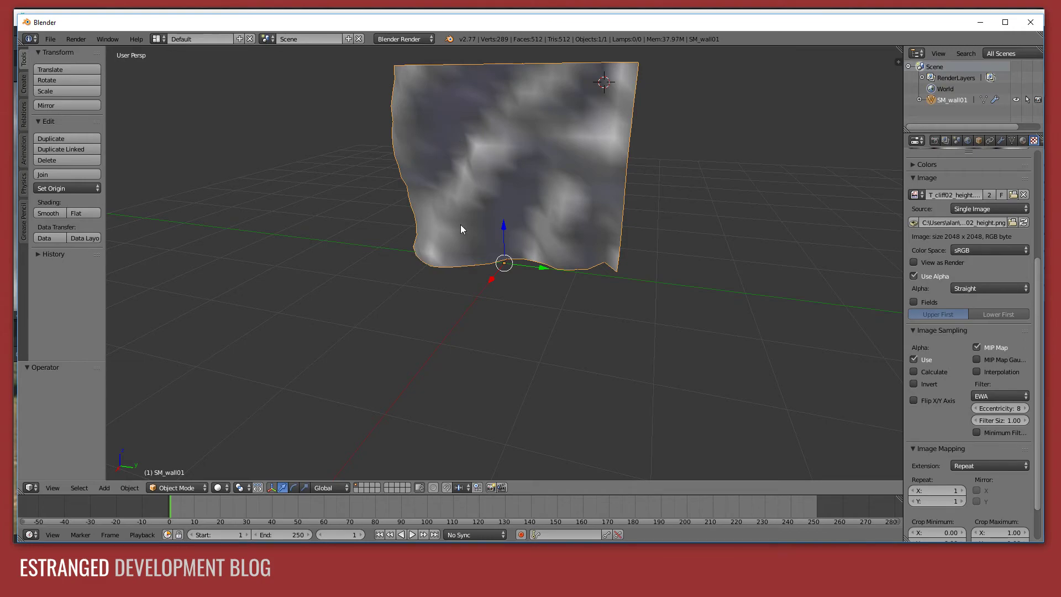
Step: Switch to the Unreal Editor and examine the cave wall pieces placed in the SP01_Capture level
{"action": "left_click", "coordinate": [80, 596]}
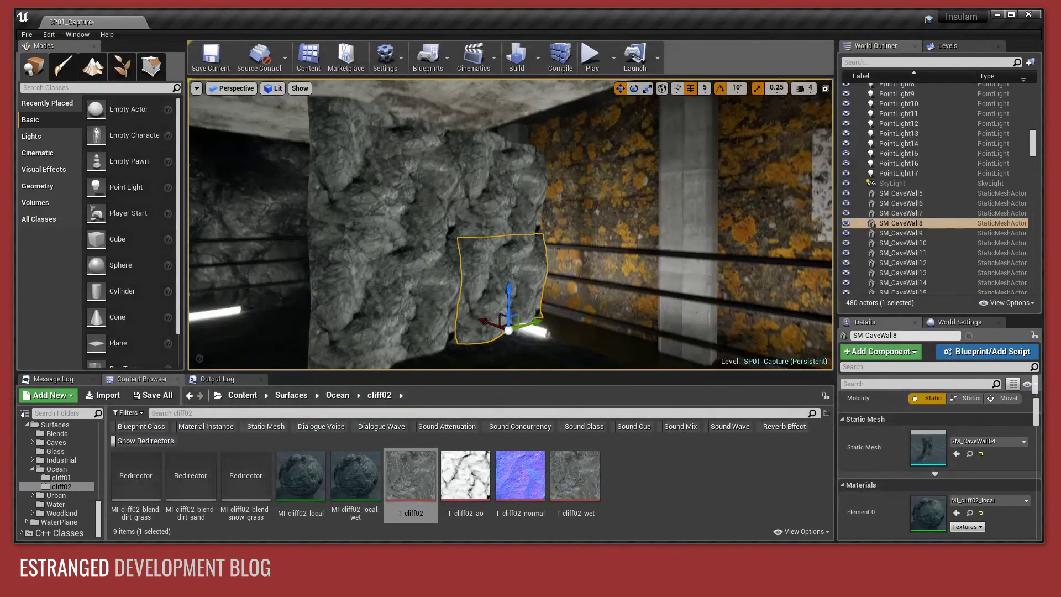
{"action": "right_click_drag", "start_coordinate": [511, 224], "coordinate": [483, 224]}
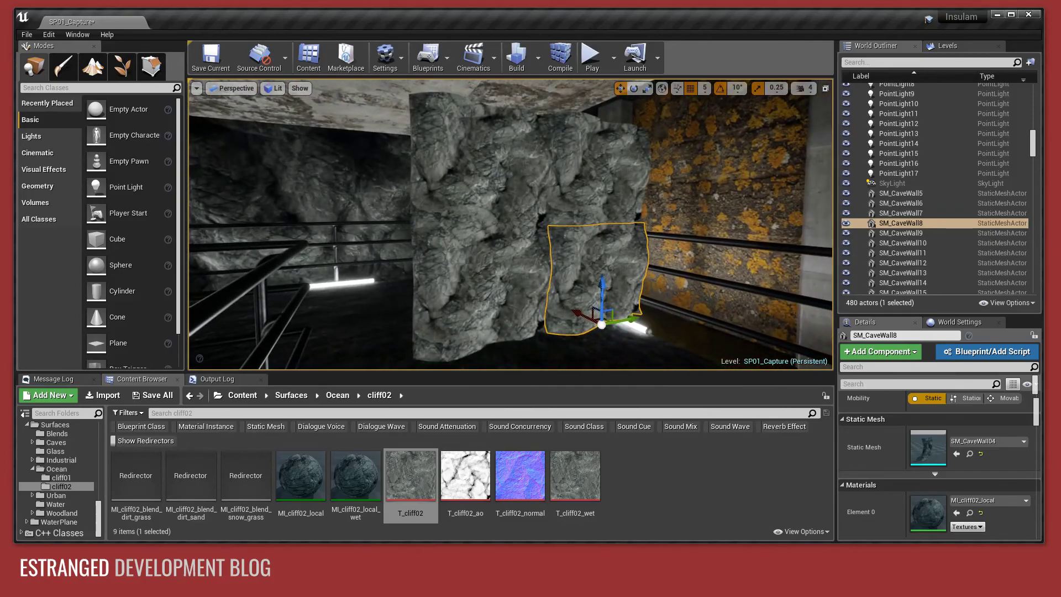